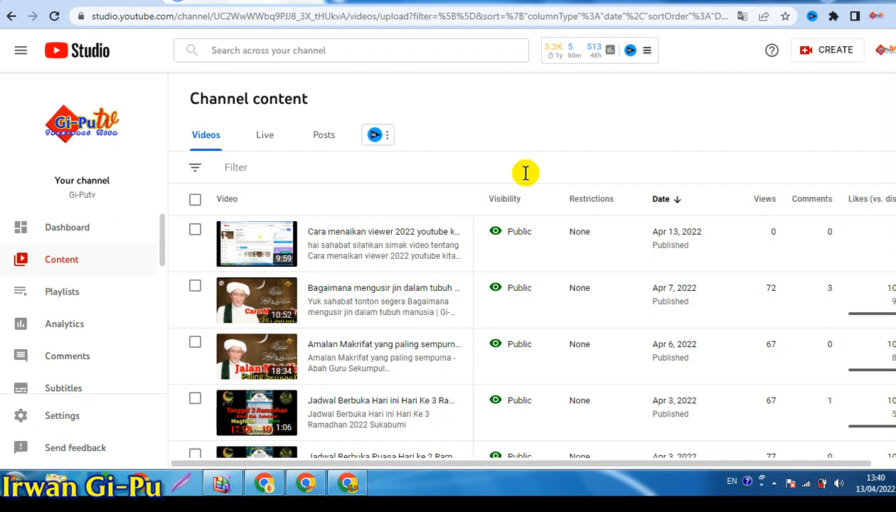
{"action": "left_click", "coordinate": [882, 55]}
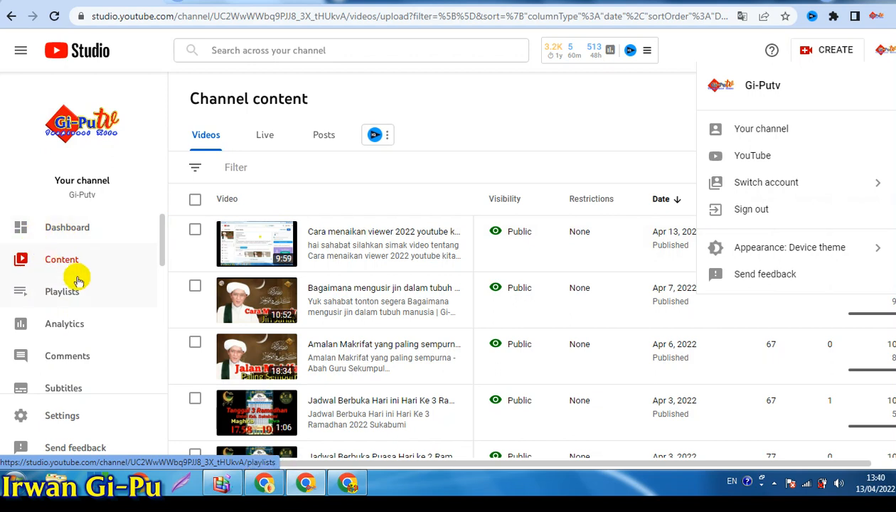
{"action": "scroll", "coordinate": [160, 256], "scroll_direction": "down", "scroll_amount": 3}
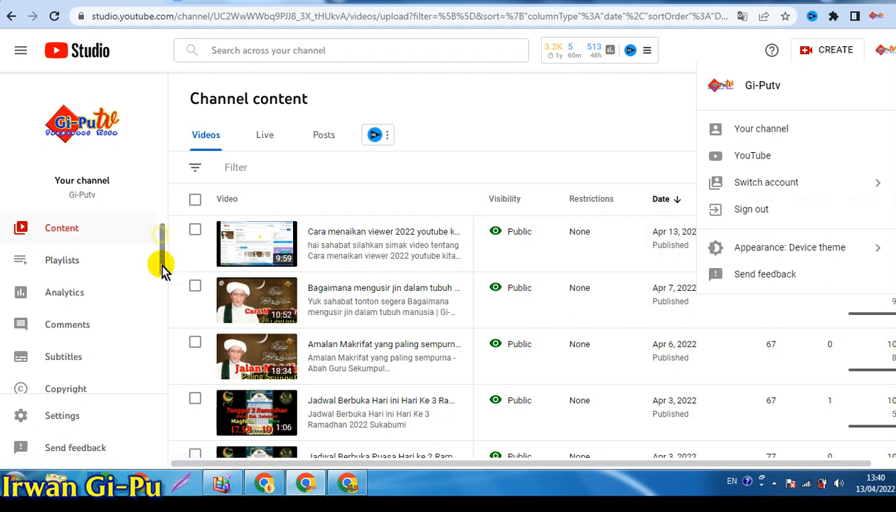
{"action": "left_click_drag", "start_coordinate": [162, 319], "coordinate": [163, 210]}
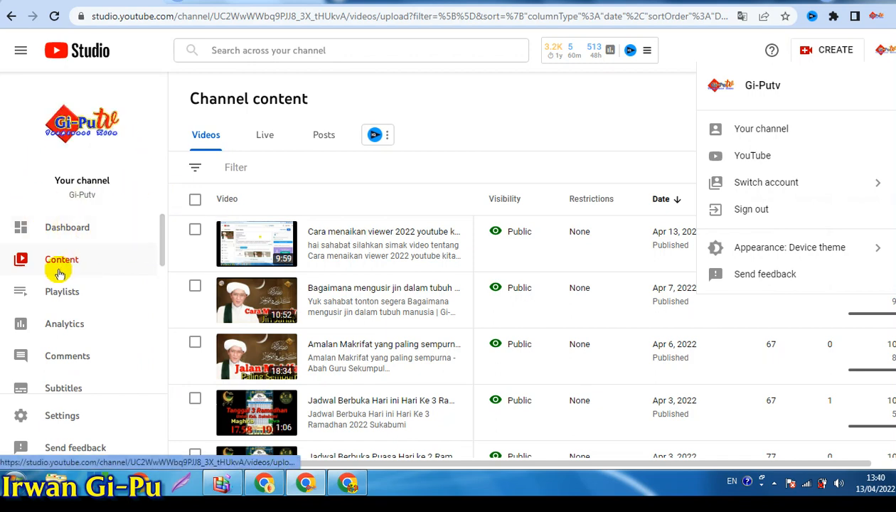
{"action": "left_click_drag", "start_coordinate": [164, 254], "coordinate": [165, 288]}
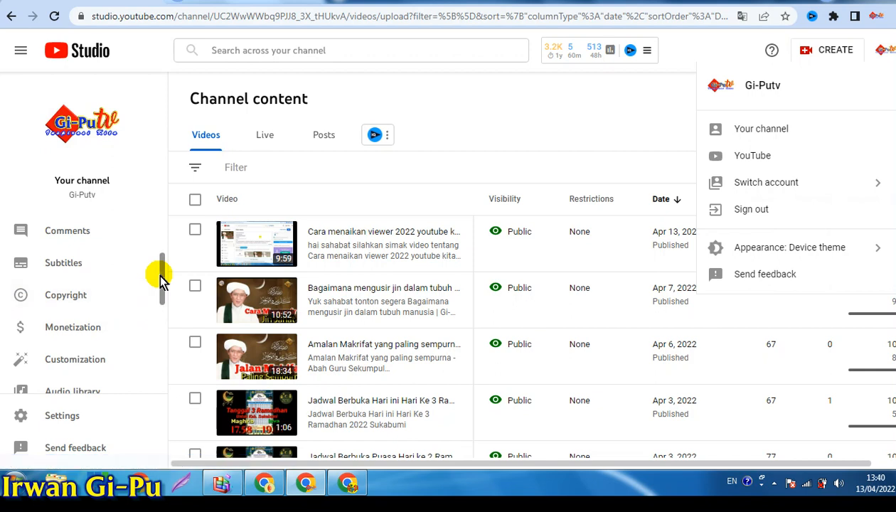
{"action": "left_click_drag", "start_coordinate": [164, 278], "coordinate": [166, 241]}
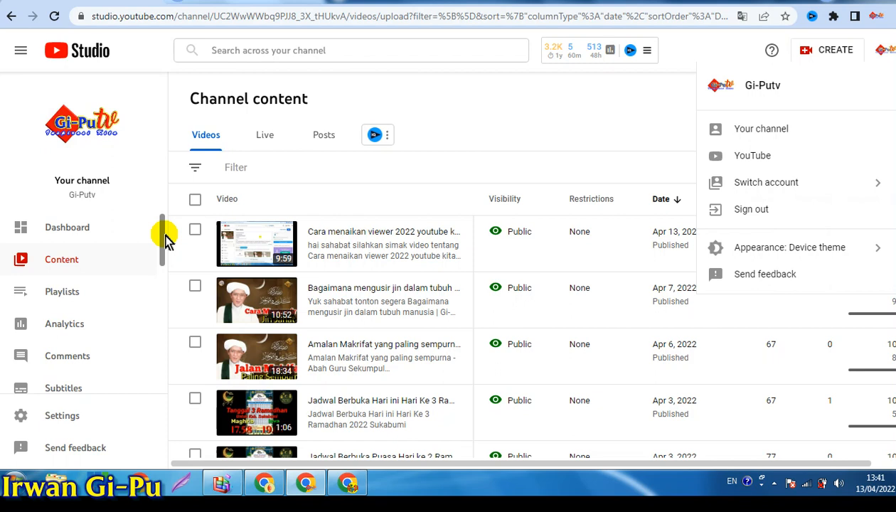
Open the channel's playlists page and look through the existing playlists.
{"action": "left_click", "coordinate": [57, 299]}
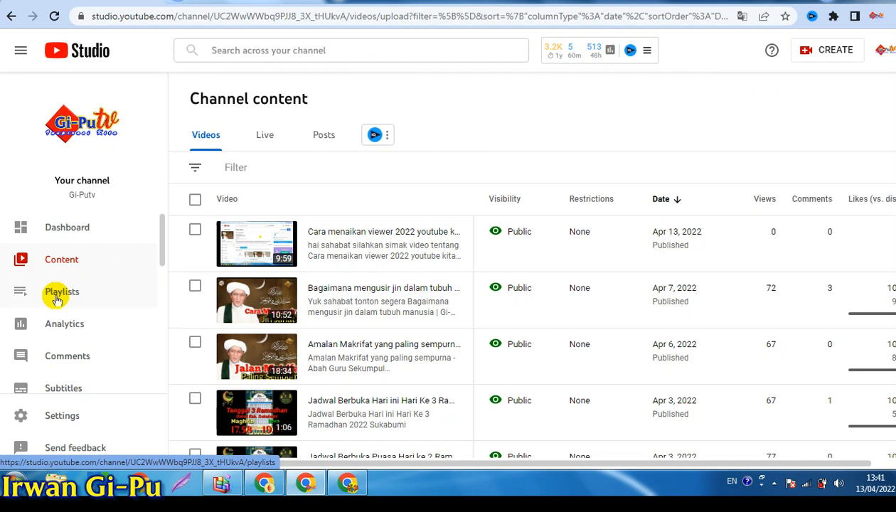
{"action": "left_click", "coordinate": [62, 295]}
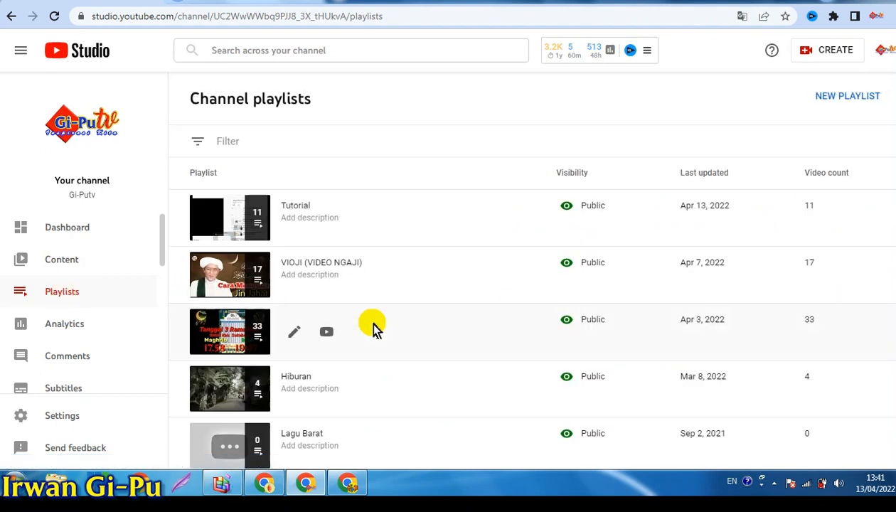
{"action": "scroll", "coordinate": [824, 224], "scroll_direction": "down", "scroll_amount": 1}
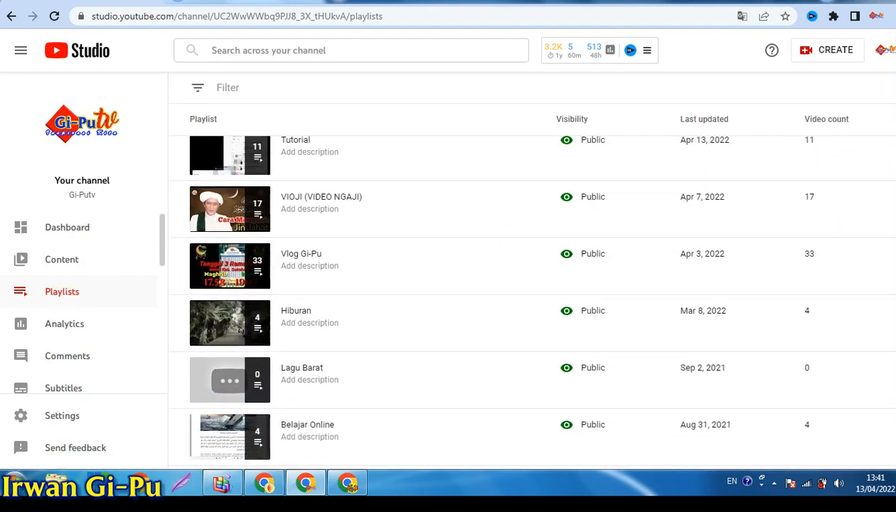
{"action": "scroll", "coordinate": [524, 297], "scroll_direction": "down", "scroll_amount": 1}
{"action": "scroll", "coordinate": [524, 297], "scroll_direction": "up", "scroll_amount": 1}
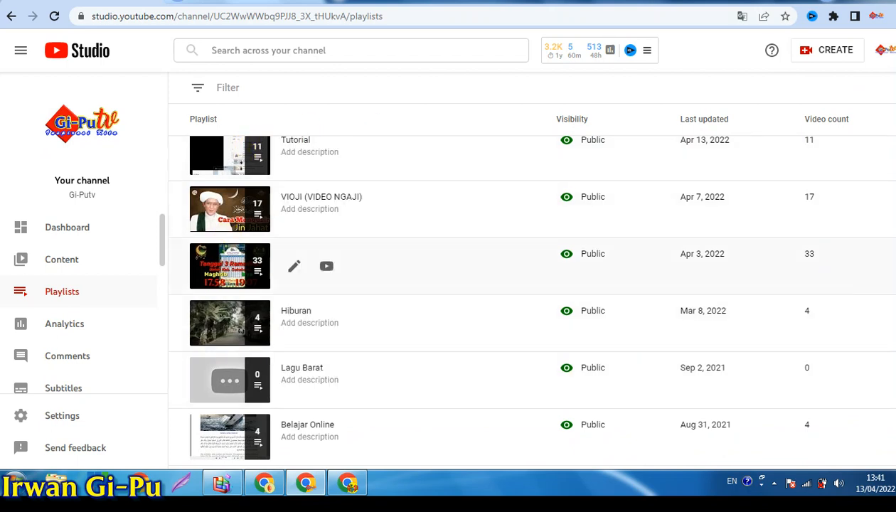
{"action": "scroll", "coordinate": [597, 267], "scroll_direction": "up", "scroll_amount": 1}
{"action": "scroll", "coordinate": [380, 222], "scroll_direction": "down", "scroll_amount": 1}
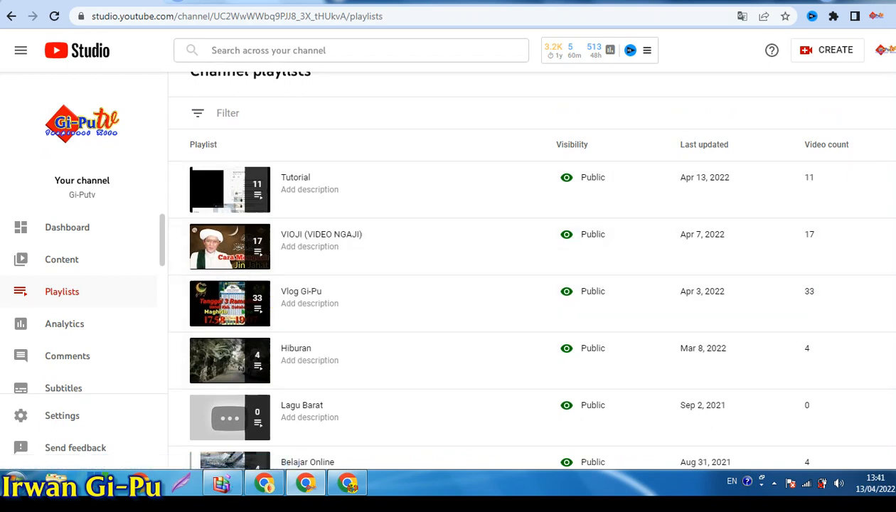
{"action": "scroll", "coordinate": [619, 355], "scroll_direction": "down", "scroll_amount": 2}
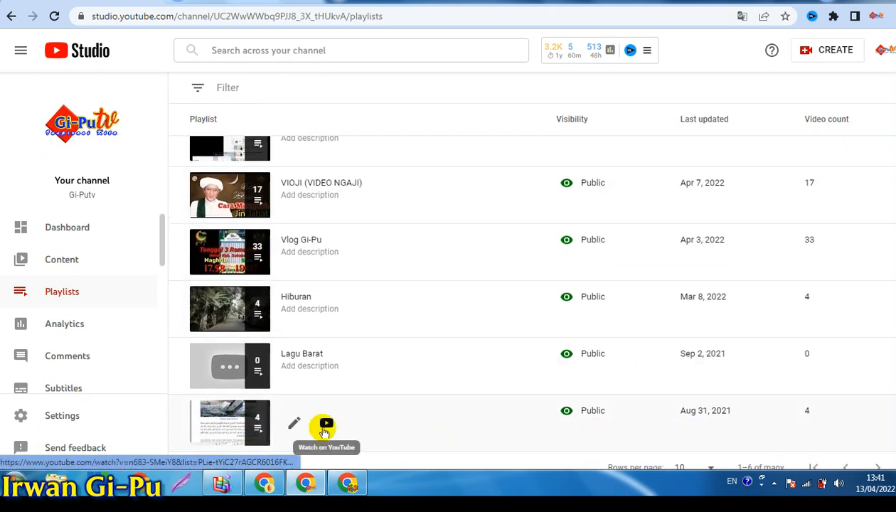
{"action": "scroll", "coordinate": [532, 299], "scroll_direction": "up", "scroll_amount": 3}
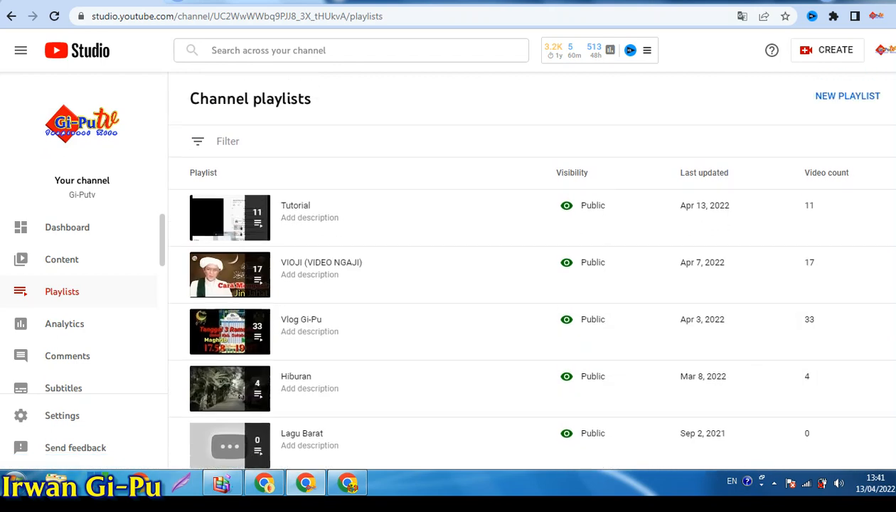
{"action": "scroll", "coordinate": [524, 284], "scroll_direction": "down", "scroll_amount": 3}
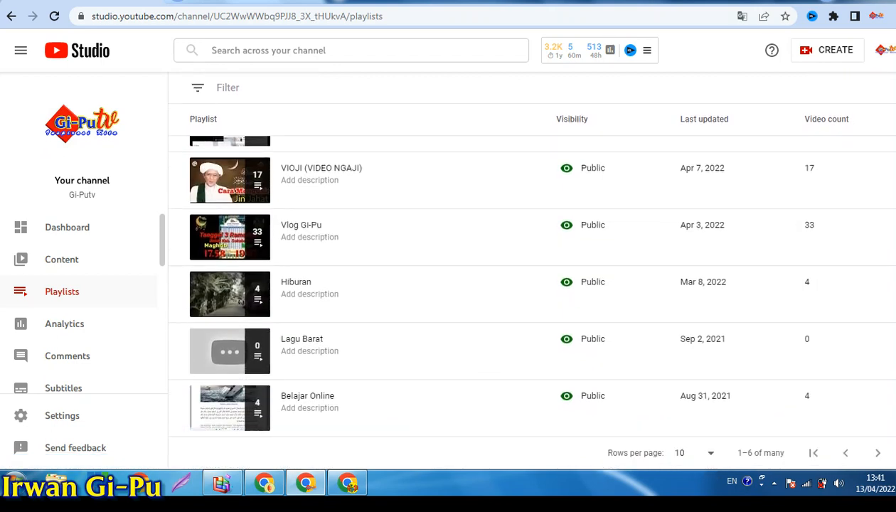
{"action": "scroll", "coordinate": [479, 148], "scroll_direction": "up", "scroll_amount": 3}
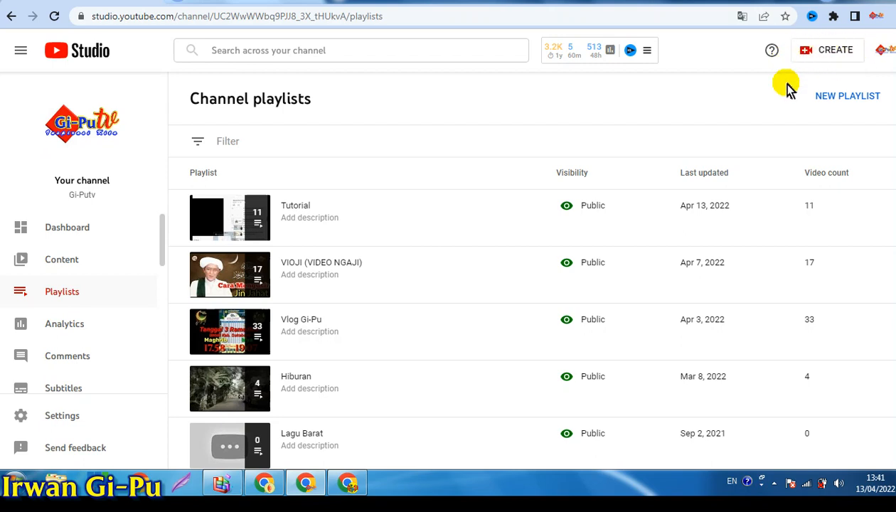
Create a new playlist titled "Jalan Jalan" with Public visibility.
{"action": "left_click", "coordinate": [833, 101]}
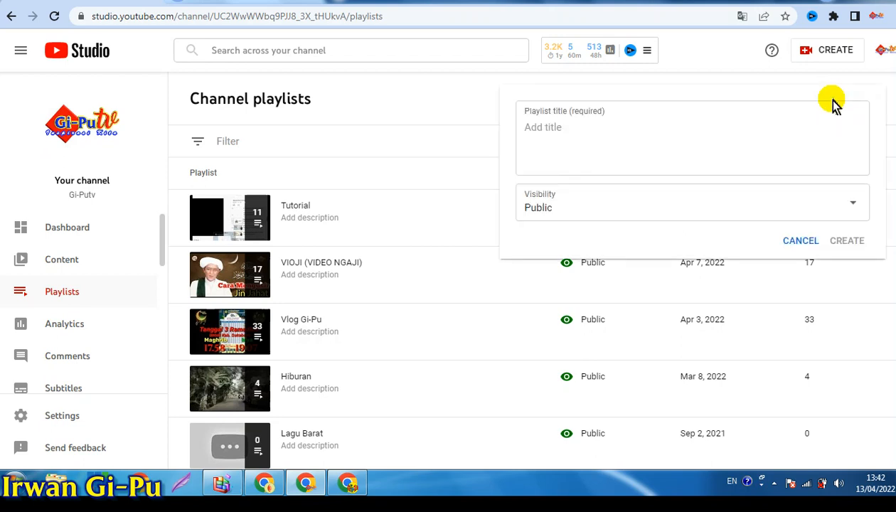
{"action": "left_click", "coordinate": [541, 136]}
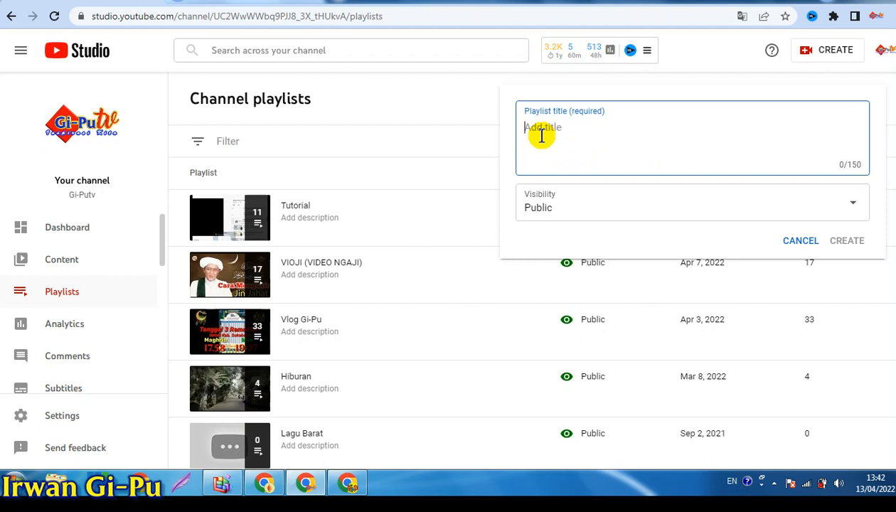
{"action": "type", "text": "Jala"}
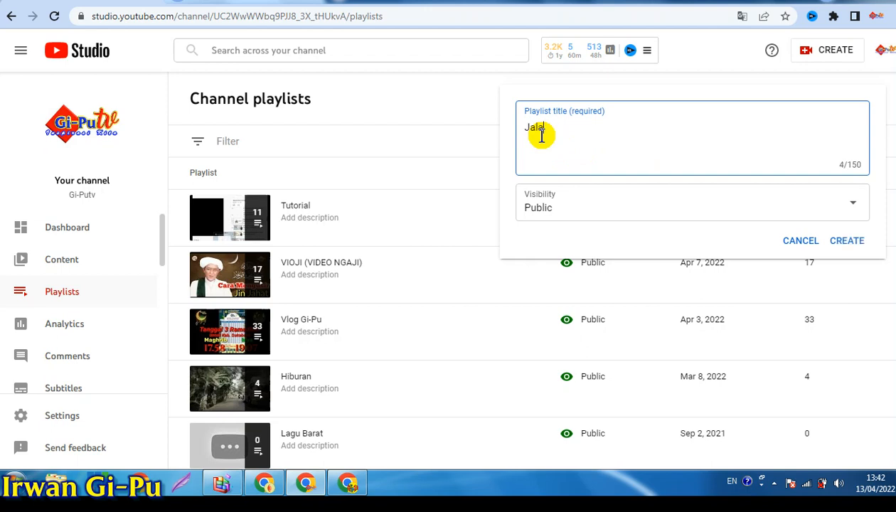
{"action": "type", "text": "n Jalan"}
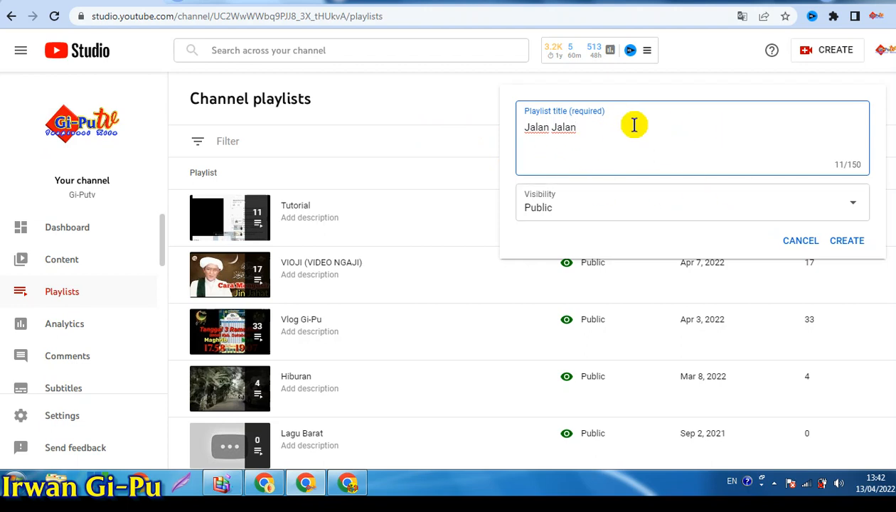
{"action": "left_click", "coordinate": [846, 206]}
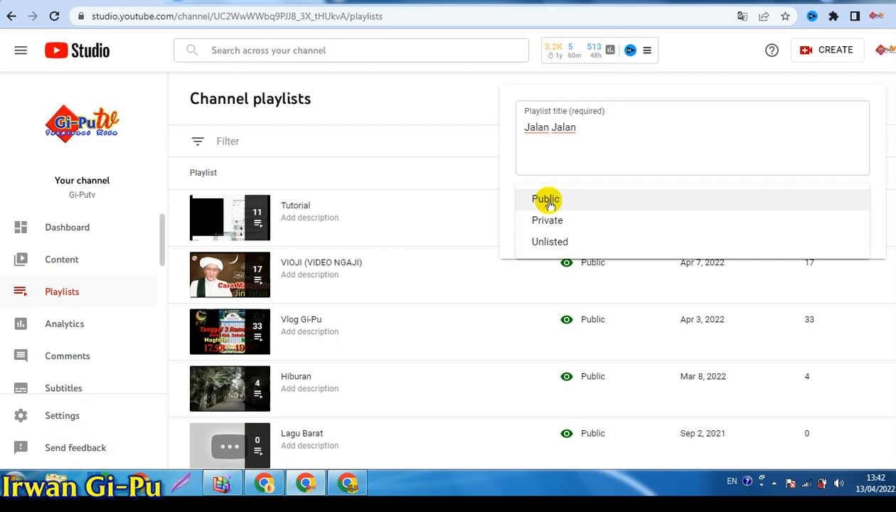
{"action": "left_click", "coordinate": [547, 200]}
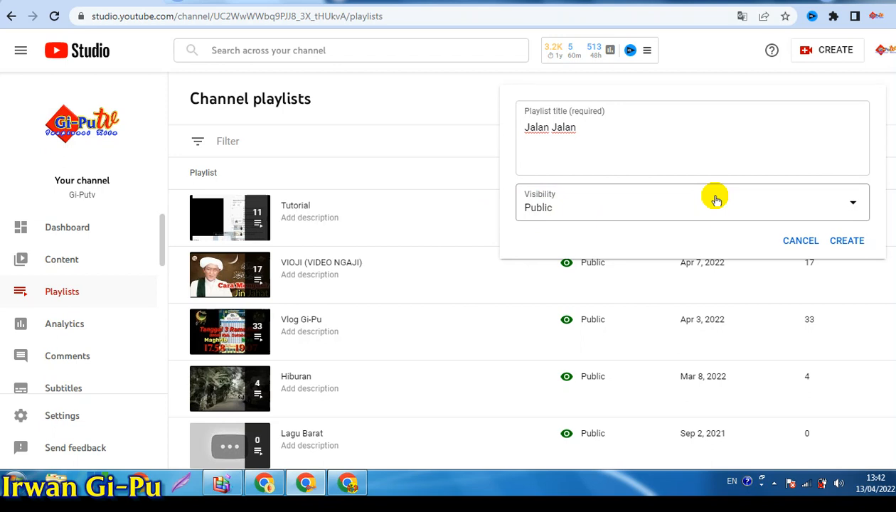
{"action": "left_click", "coordinate": [847, 242]}
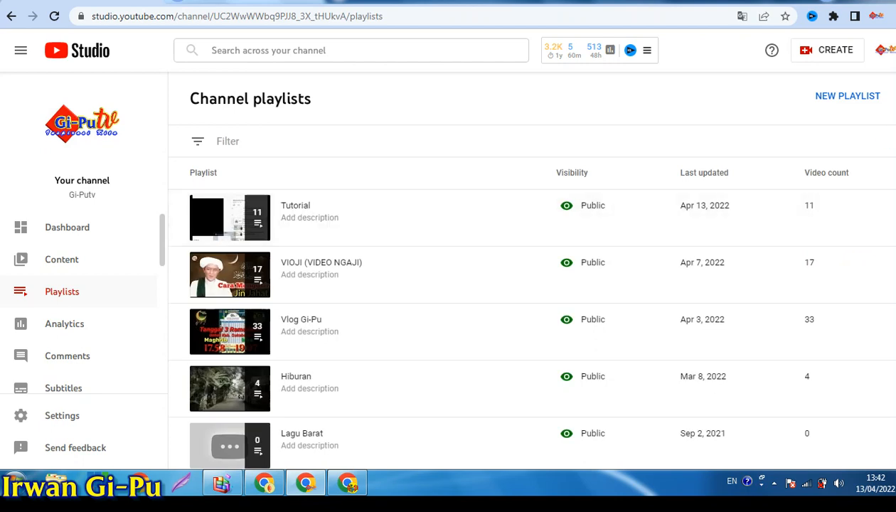
Set the playlist table to 30 rows per page and check it for the new Jalan Jalan playlist.
{"action": "scroll", "coordinate": [524, 299], "scroll_direction": "down", "scroll_amount": 2}
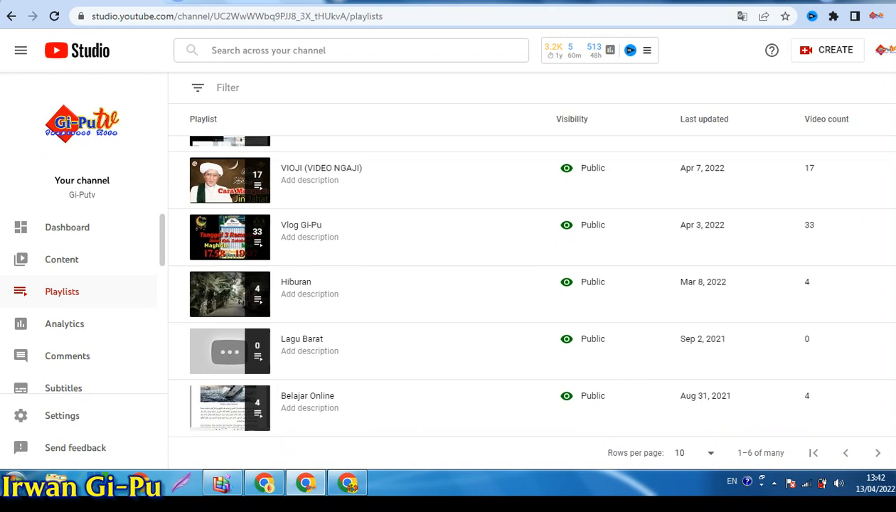
{"action": "scroll", "coordinate": [523, 298], "scroll_direction": "up", "scroll_amount": 2}
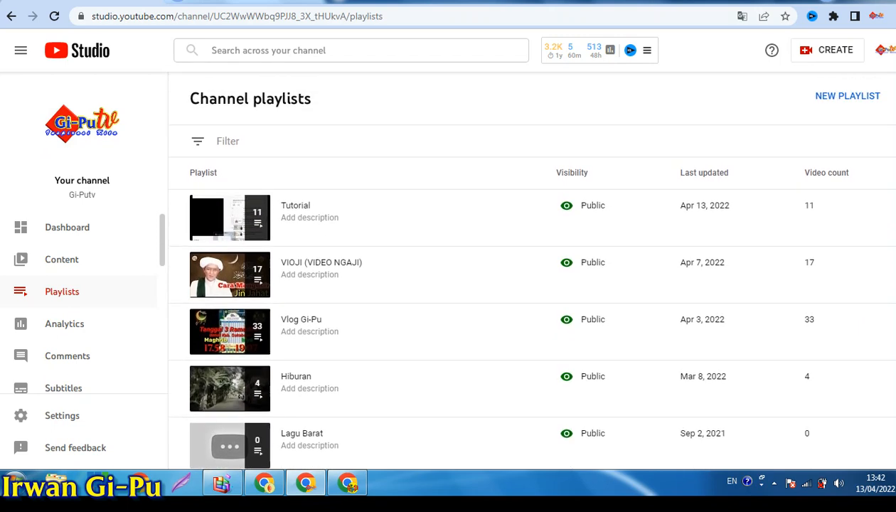
{"action": "scroll", "coordinate": [524, 298], "scroll_direction": "down", "scroll_amount": 2}
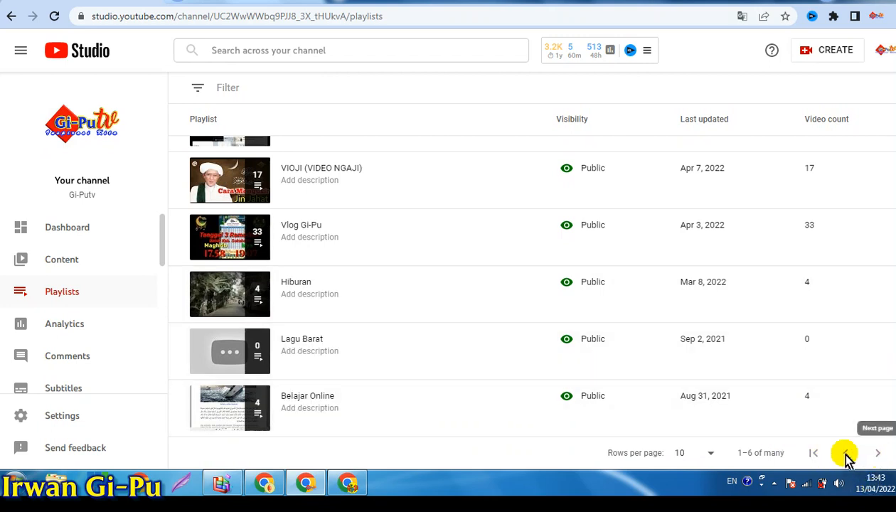
{"action": "left_click", "coordinate": [713, 452]}
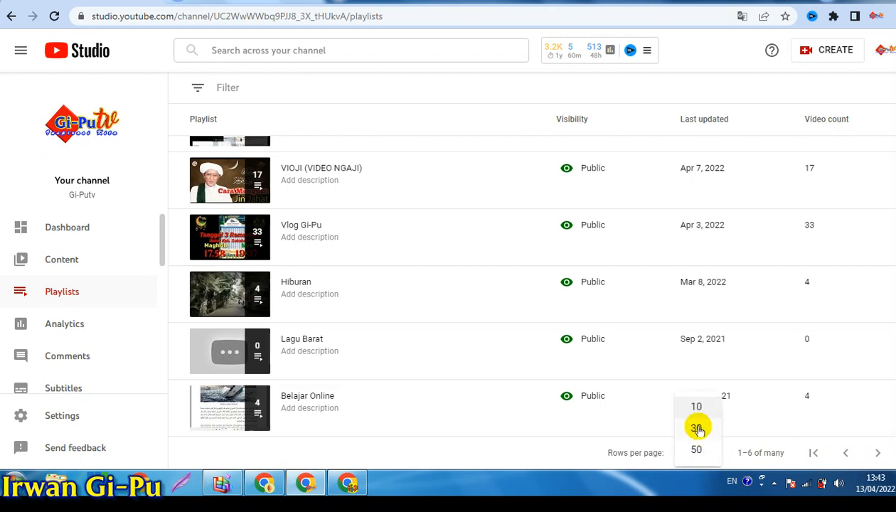
{"action": "left_click", "coordinate": [697, 426]}
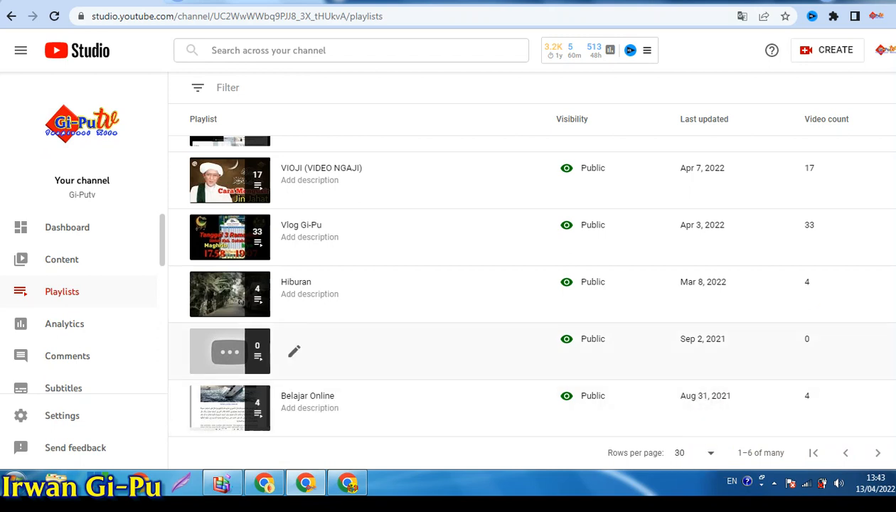
{"action": "scroll", "coordinate": [524, 296], "scroll_direction": "up", "scroll_amount": 3}
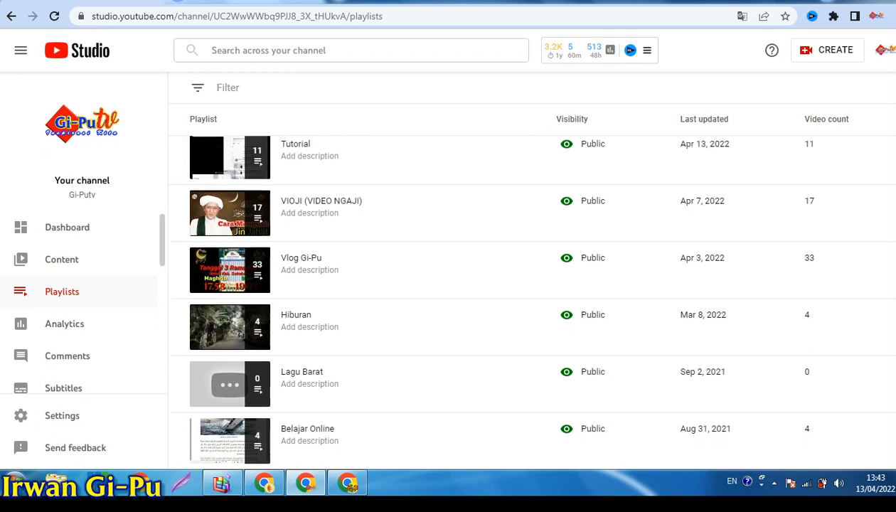
{"action": "scroll", "coordinate": [525, 296], "scroll_direction": "down", "scroll_amount": 2}
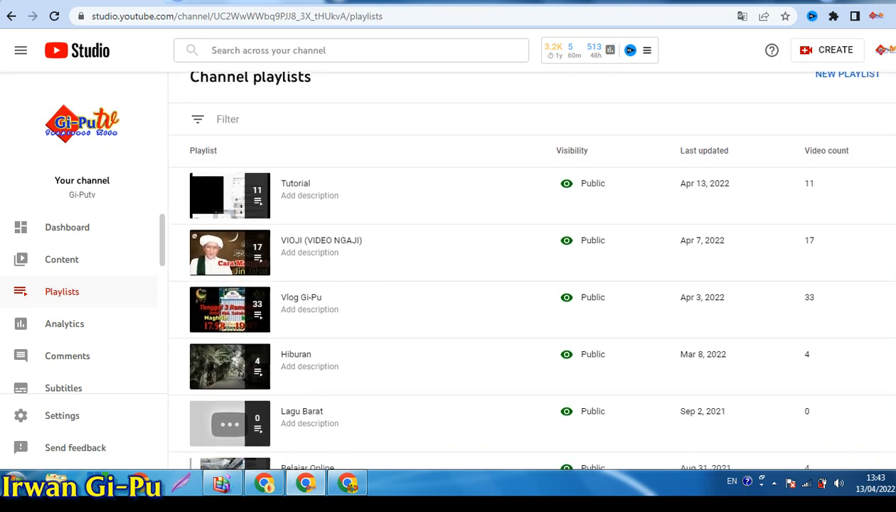
{"action": "scroll", "coordinate": [525, 299], "scroll_direction": "down", "scroll_amount": 1}
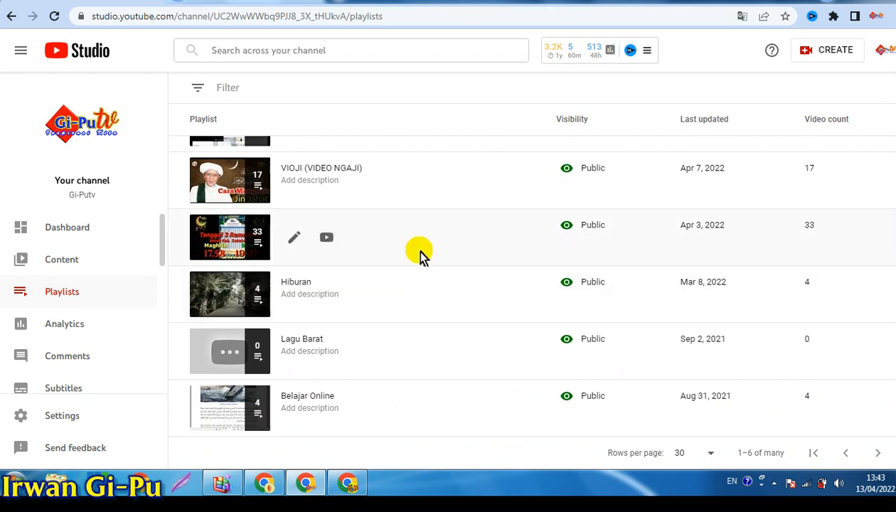
Reload the channel playlists page to refresh the list.
{"action": "left_click", "coordinate": [409, 16]}
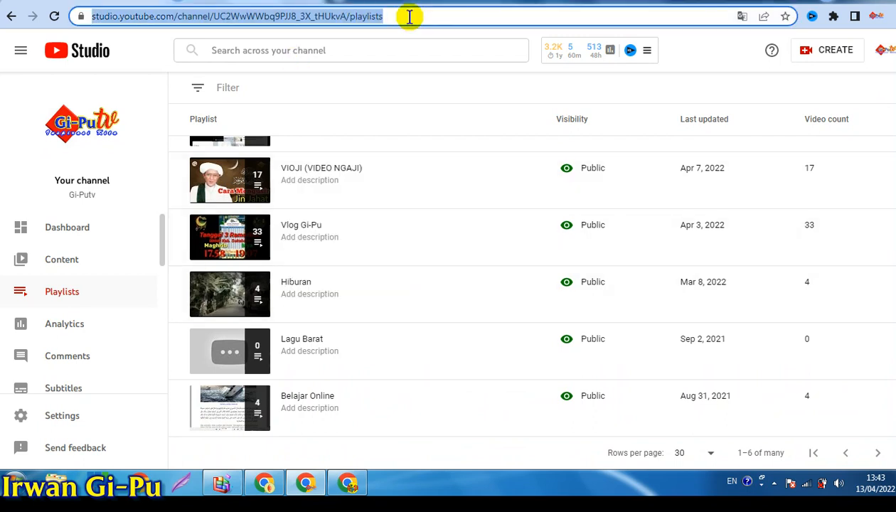
{"action": "key", "text": "Return"}
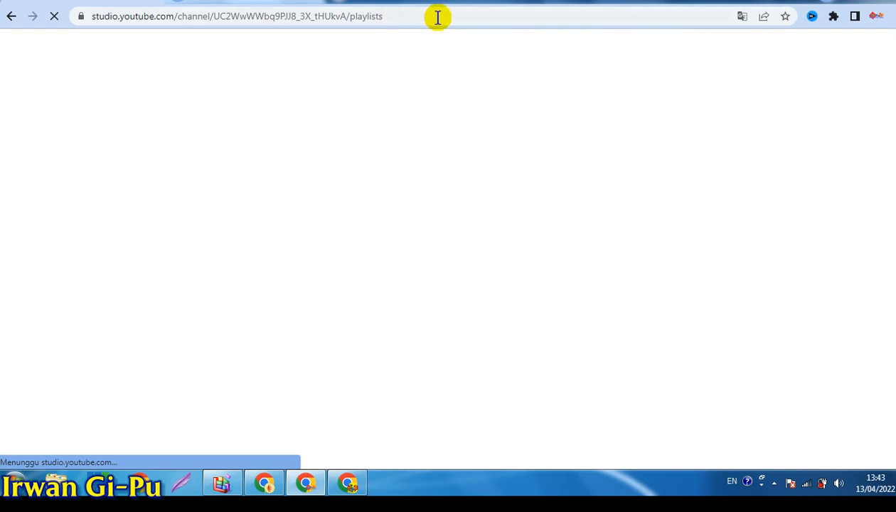
{"action": "left_click", "coordinate": [437, 16]}
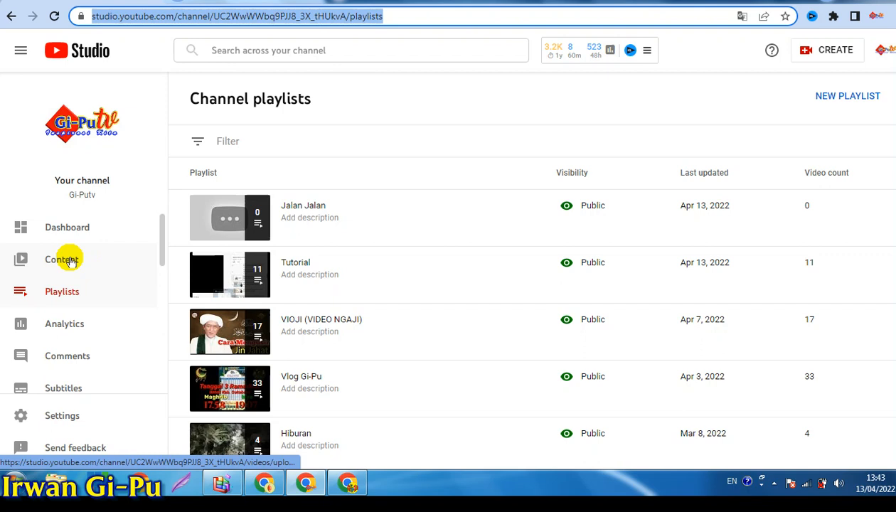
Find the "Peserta Porsadin Cabang Dakwah Kec Nyalindung dari MDTA Darul Ulum" video in the channel content and open its details for editing.
{"action": "left_click", "coordinate": [55, 263]}
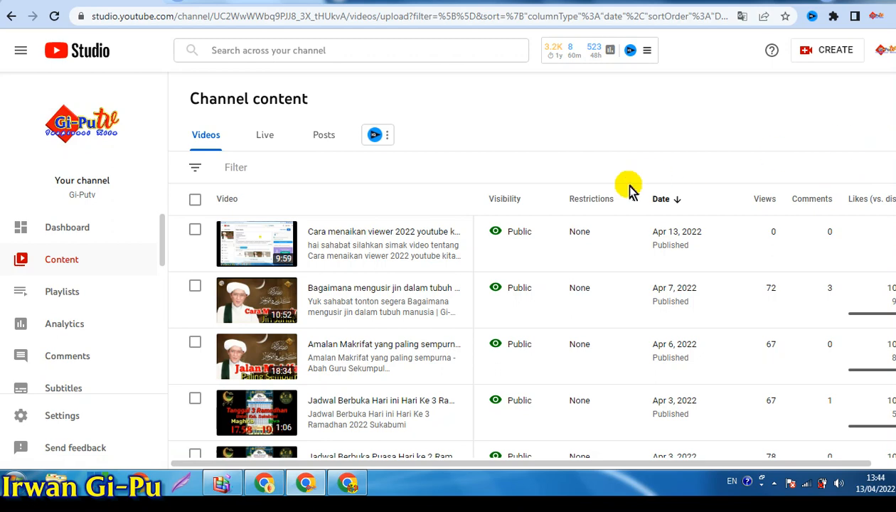
{"action": "scroll", "coordinate": [497, 320], "scroll_direction": "down", "scroll_amount": 3}
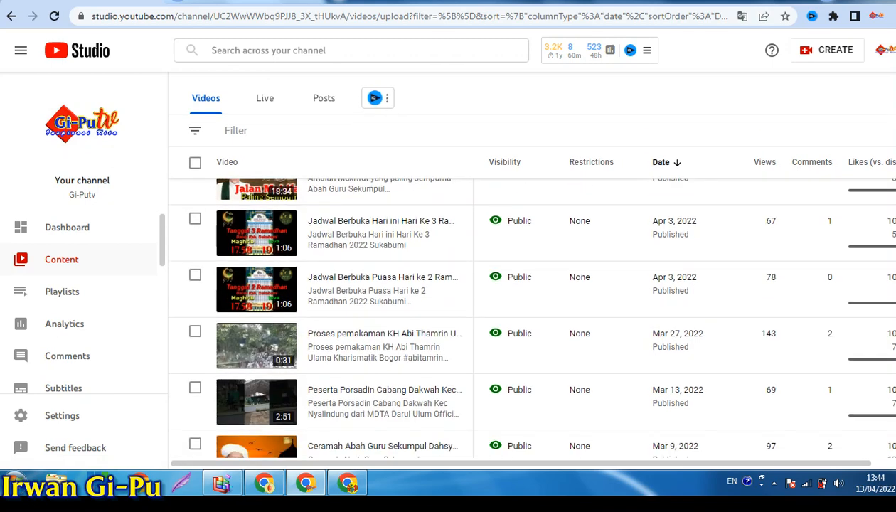
{"action": "scroll", "coordinate": [497, 316], "scroll_direction": "down", "scroll_amount": 1}
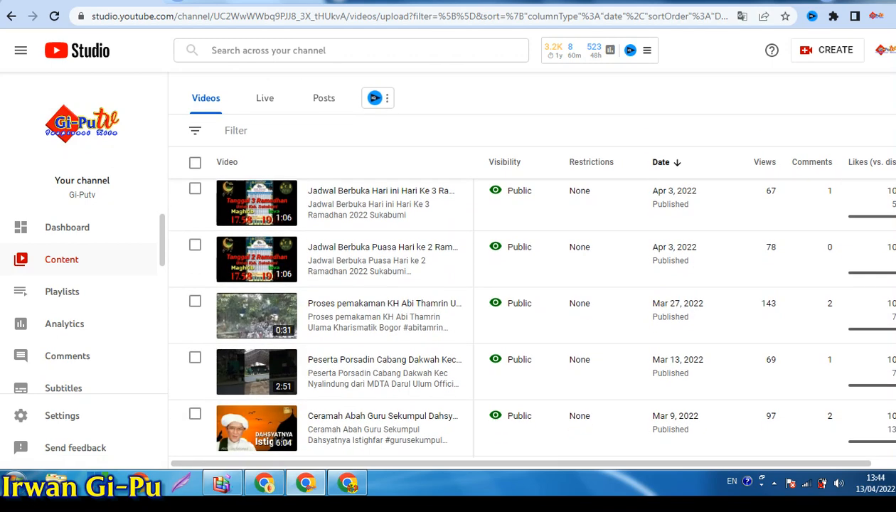
{"action": "scroll", "coordinate": [498, 316], "scroll_direction": "down", "scroll_amount": 2}
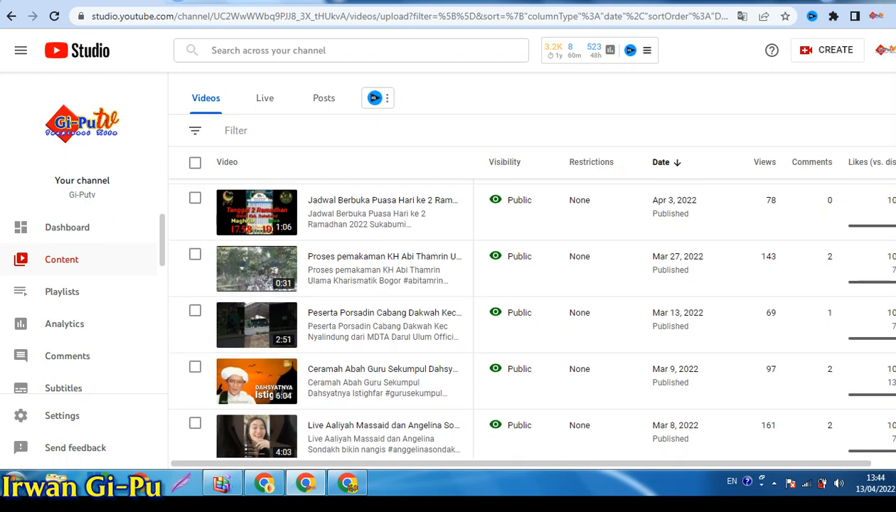
{"action": "mouse_move", "coordinate": [320, 314]}
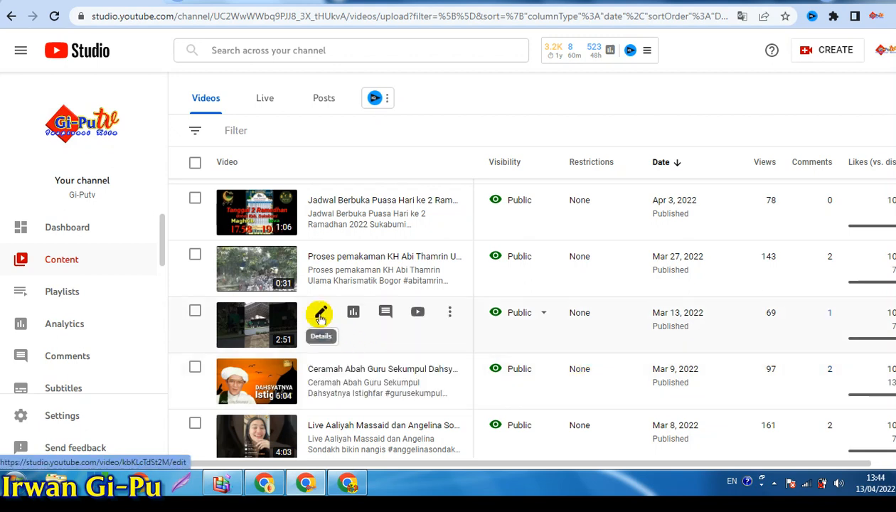
{"action": "left_click", "coordinate": [320, 314]}
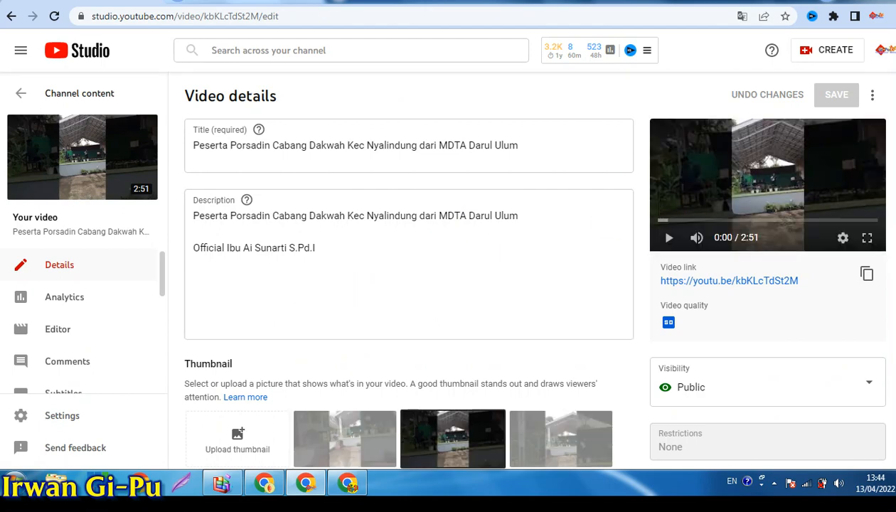
Add the video to the Jalan Jalan playlist and save the changes to its details.
{"action": "scroll", "coordinate": [526, 291], "scroll_direction": "down", "scroll_amount": 3}
{"action": "scroll", "coordinate": [526, 292], "scroll_direction": "down", "scroll_amount": 2}
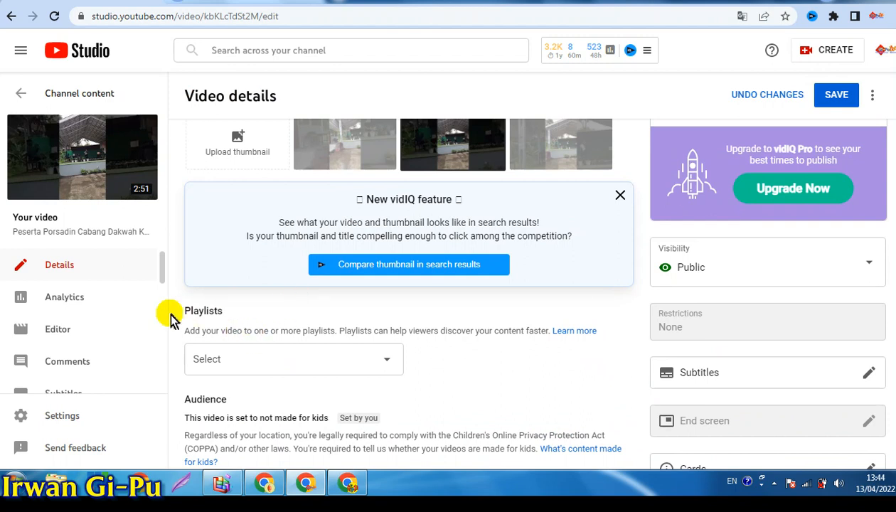
{"action": "left_click", "coordinate": [386, 362]}
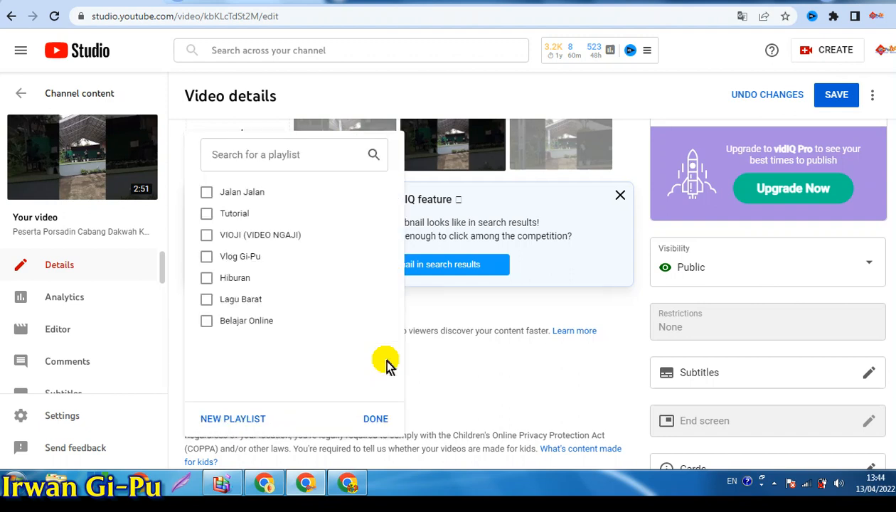
{"action": "left_click", "coordinate": [208, 193]}
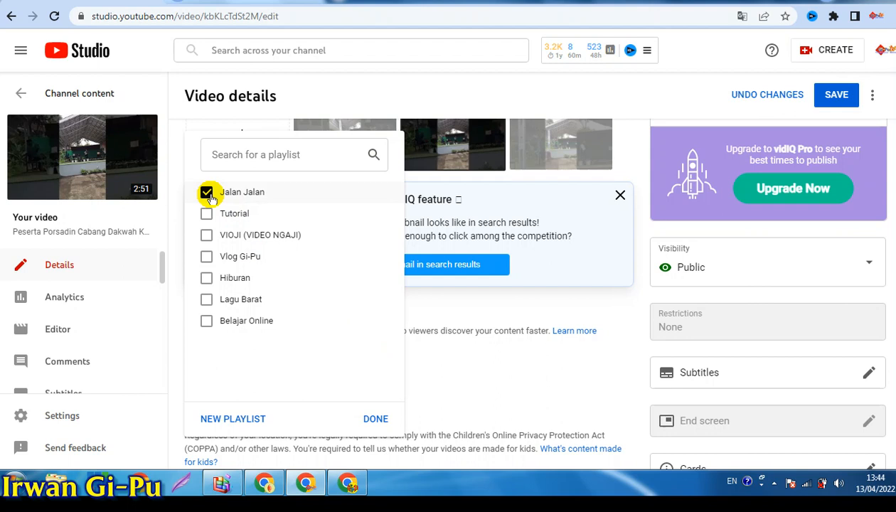
{"action": "left_click", "coordinate": [375, 420]}
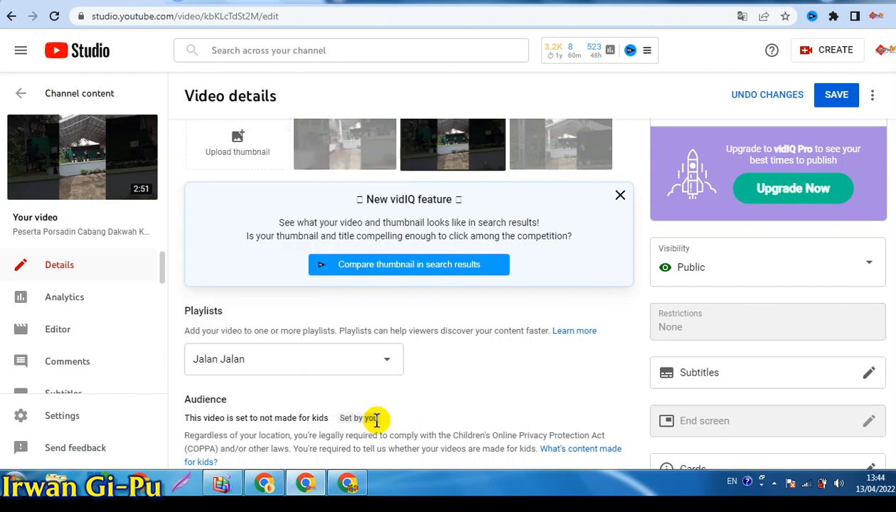
{"action": "left_click", "coordinate": [837, 98]}
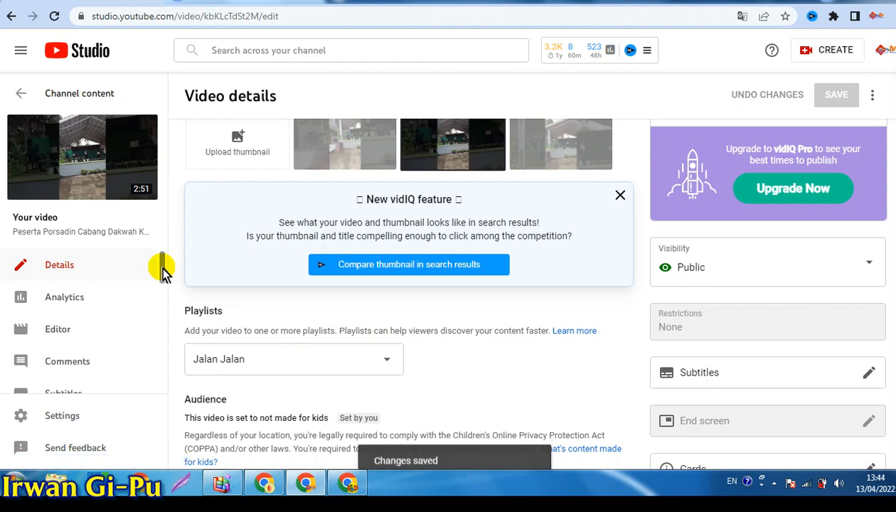
Leave the video details and return to the channel's playlists page.
{"action": "scroll", "coordinate": [163, 275], "scroll_direction": "down", "scroll_amount": 3}
{"action": "scroll", "coordinate": [165, 281], "scroll_direction": "up", "scroll_amount": 2}
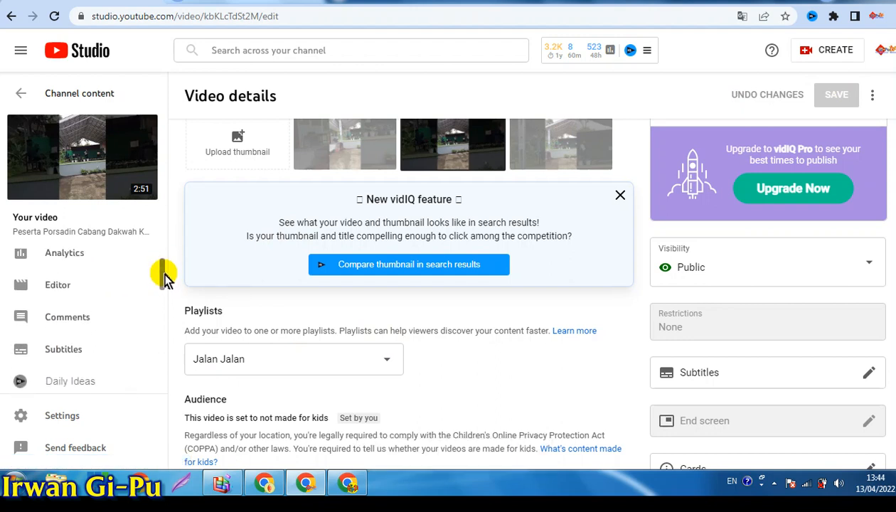
{"action": "scroll", "coordinate": [165, 274], "scroll_direction": "up", "scroll_amount": 1}
{"action": "mouse_move", "coordinate": [163, 264]}
{"action": "left_mouse_down"}
{"action": "mouse_move", "coordinate": [167, 327]}
{"action": "mouse_move", "coordinate": [164, 266]}
{"action": "left_mouse_up"}
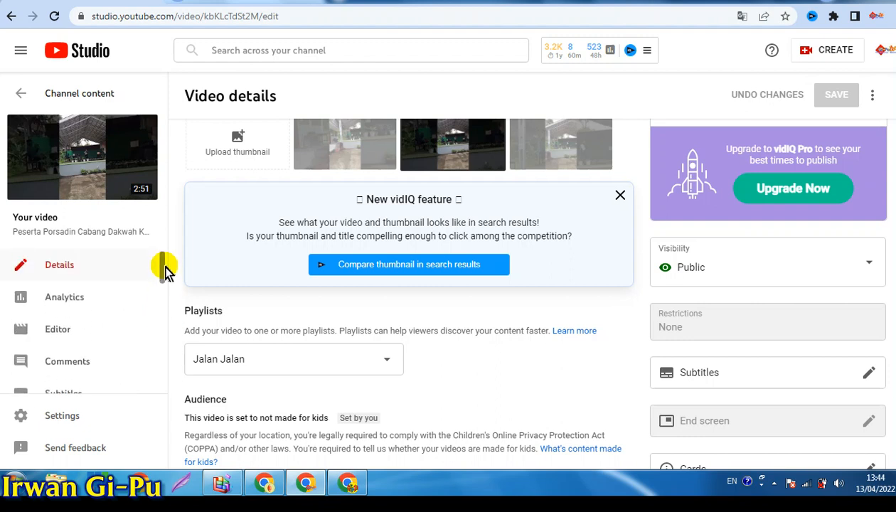
{"action": "left_click", "coordinate": [21, 98]}
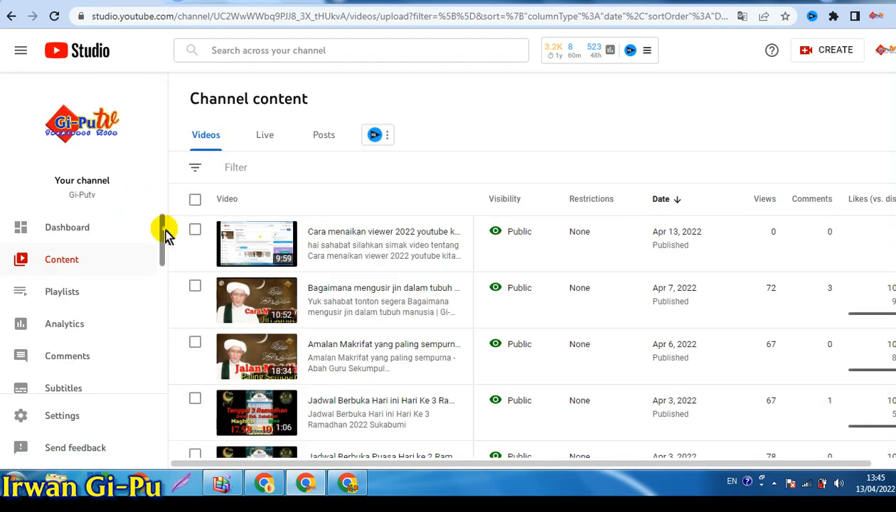
{"action": "scroll", "coordinate": [165, 235], "scroll_direction": "down", "scroll_amount": 1}
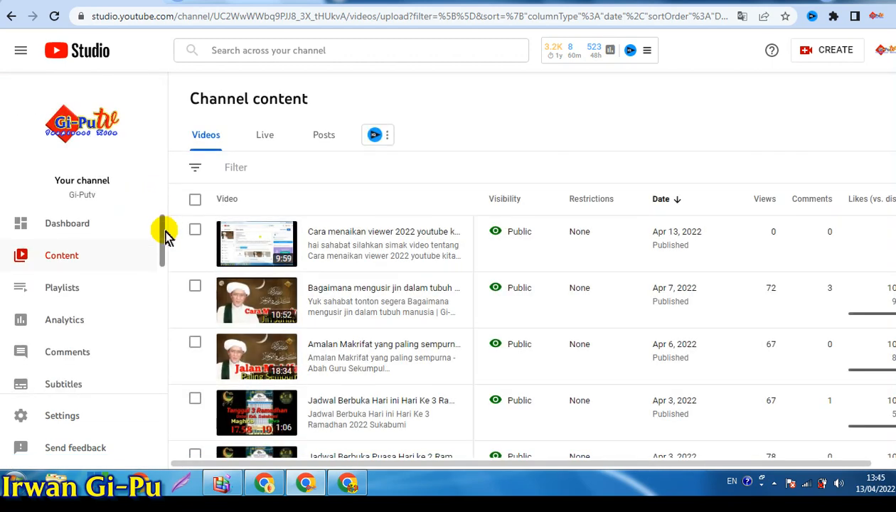
{"action": "left_click", "coordinate": [60, 293]}
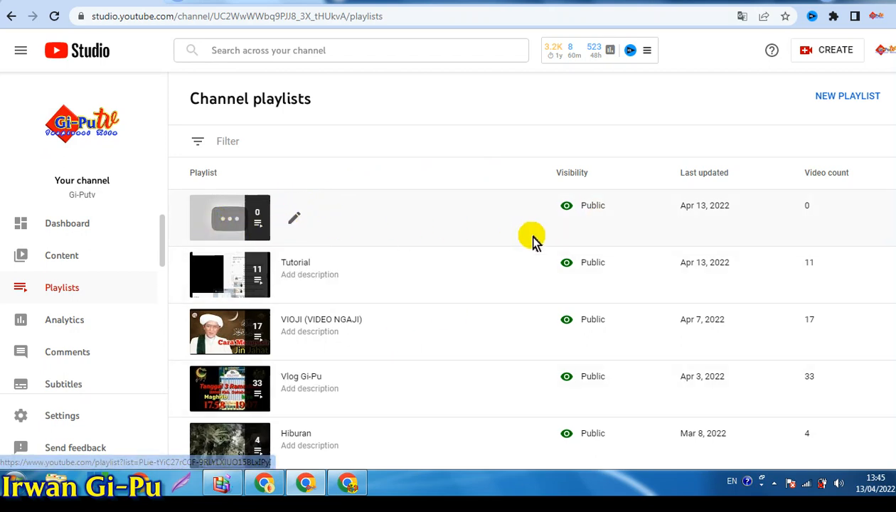
Open the Jalan Jalan playlist on YouTube to check its videos, dismissing the translation prompt, and go to the YouTube home page.
{"action": "left_click", "coordinate": [212, 226]}
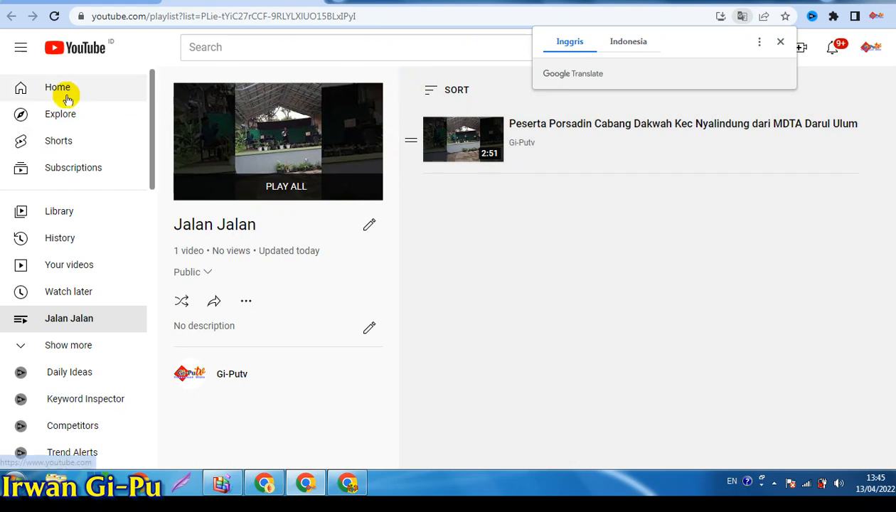
{"action": "left_click", "coordinate": [780, 44]}
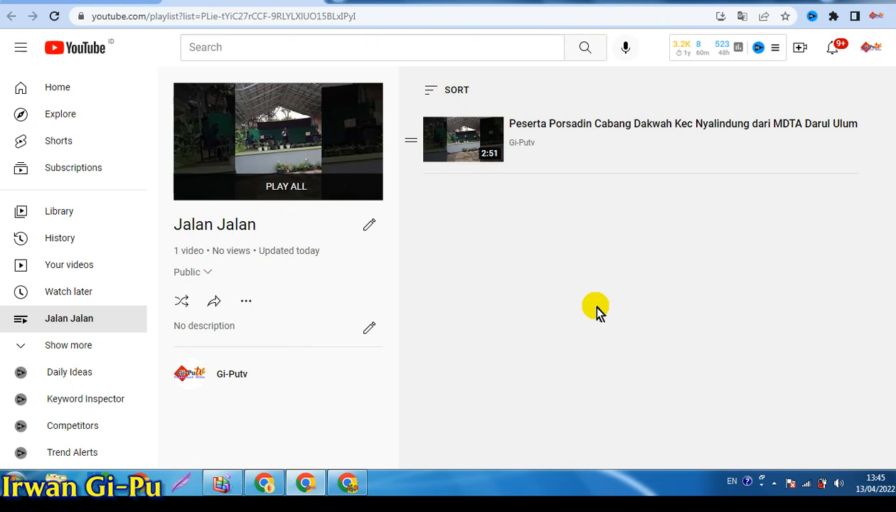
{"action": "left_click", "coordinate": [51, 96]}
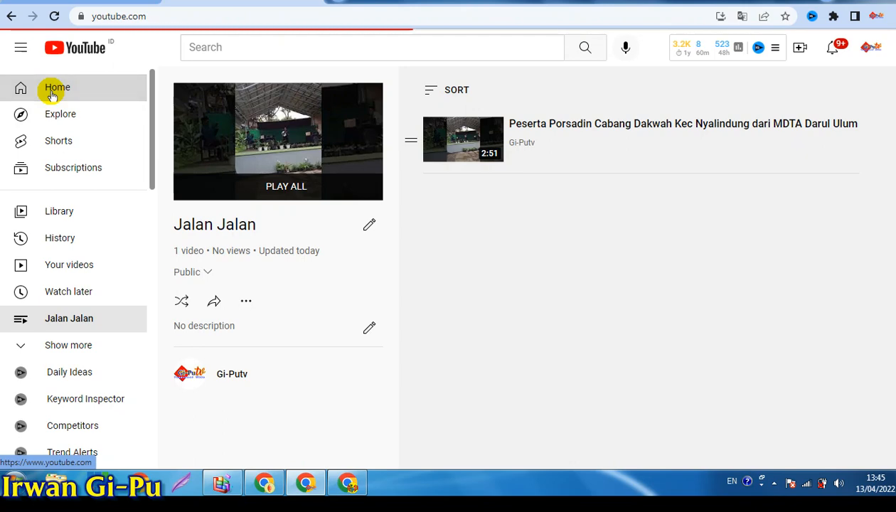